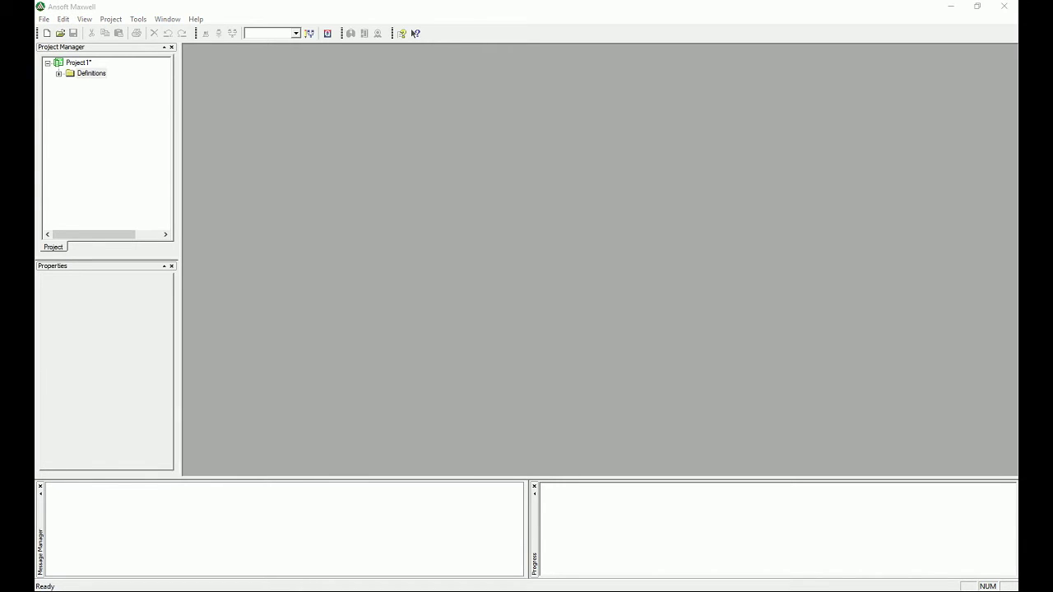
Insert a new Maxwell 2D design into Project1.
click(680, 364)
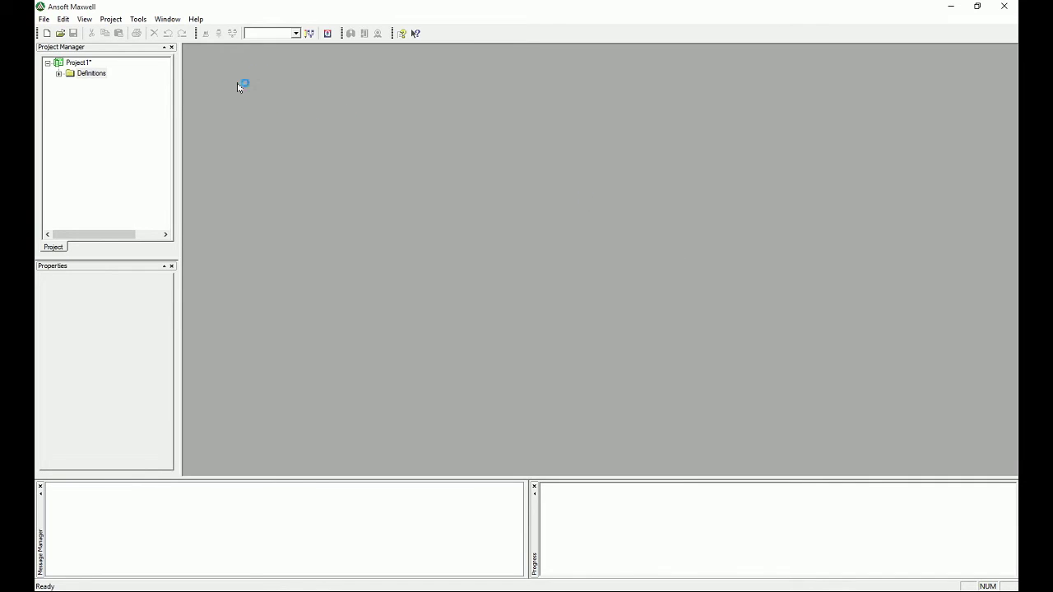
click(81, 64)
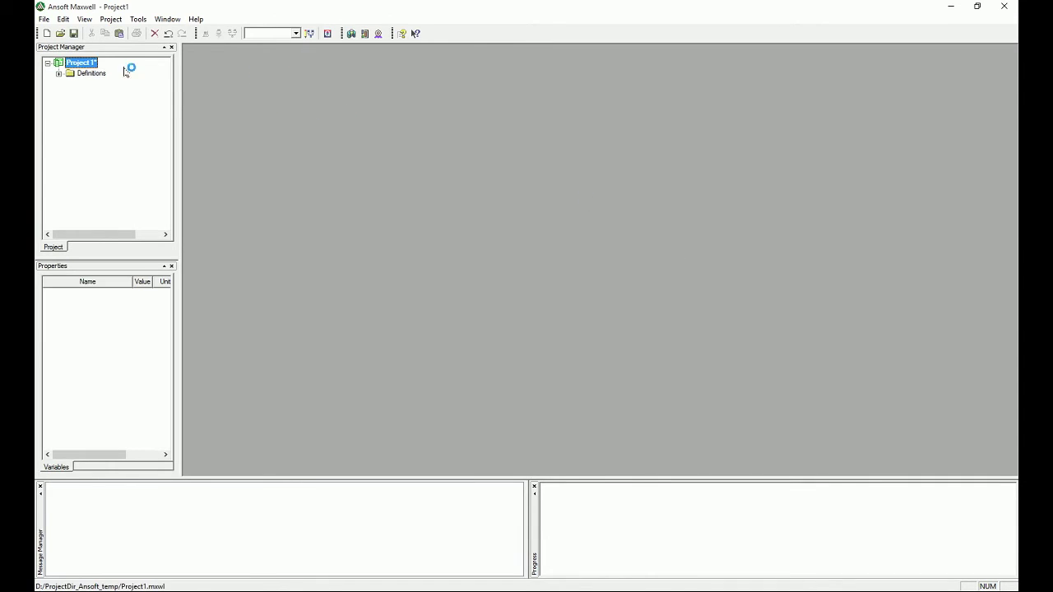
click(366, 34)
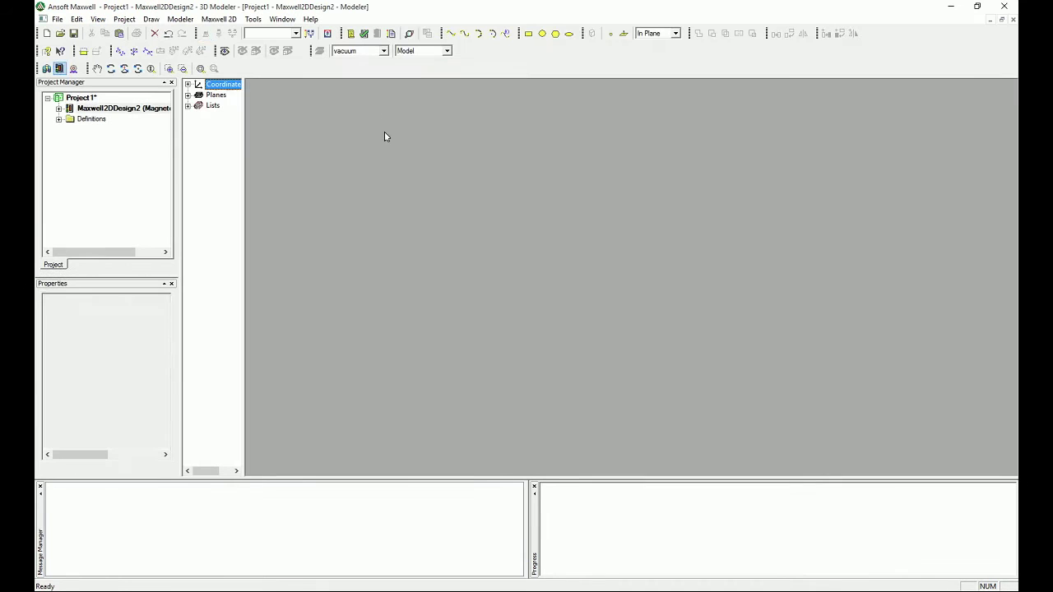
click(628, 122)
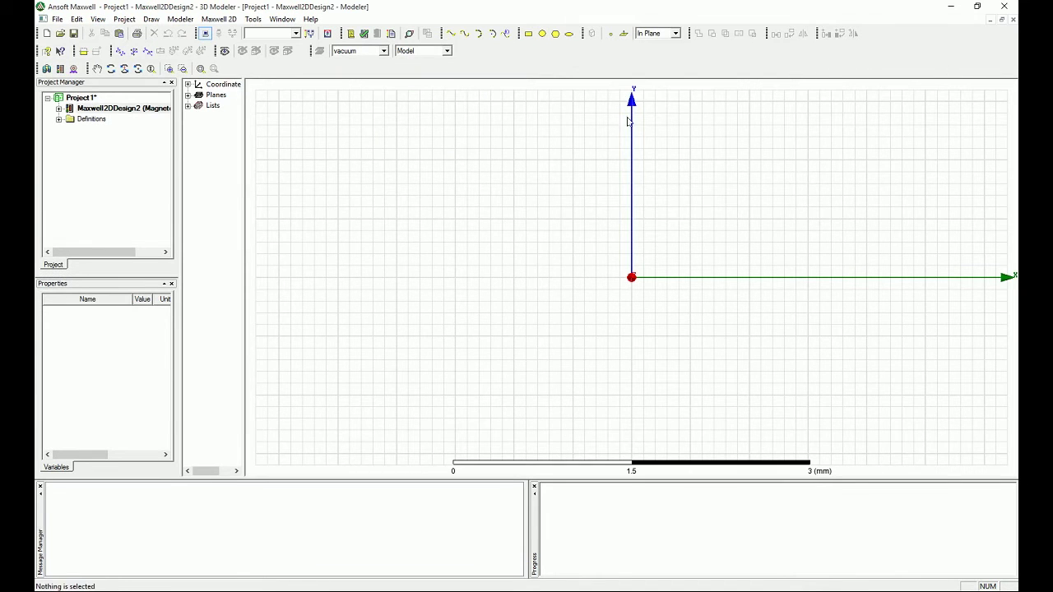
Draw a rectangle from corner (-150, -150, 0) mm with relative dimensions of 300 mm in X and 300 mm in Y.
click(531, 39)
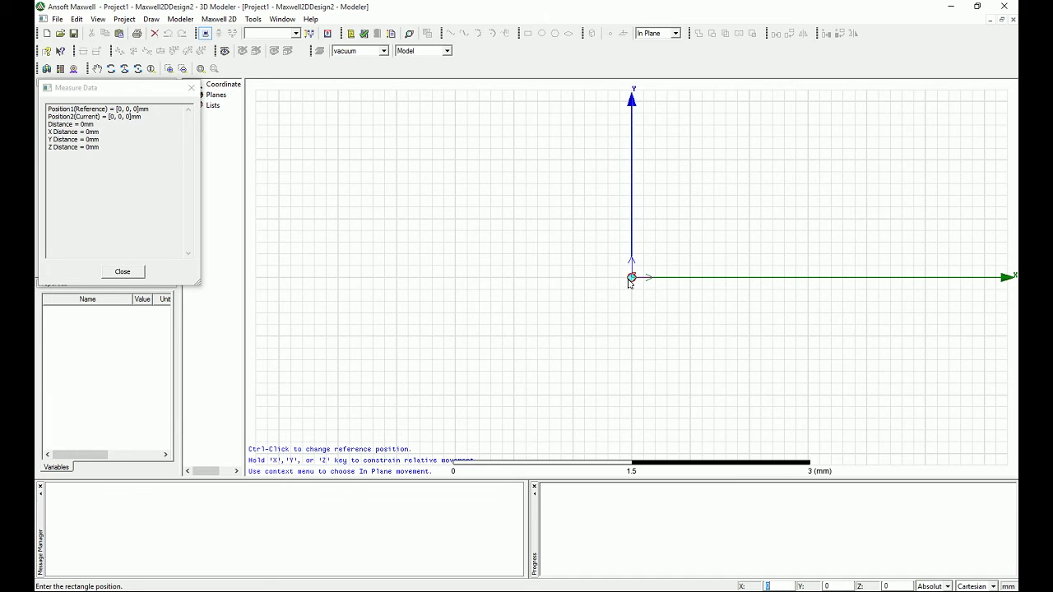
text(-150)
key(Tab)
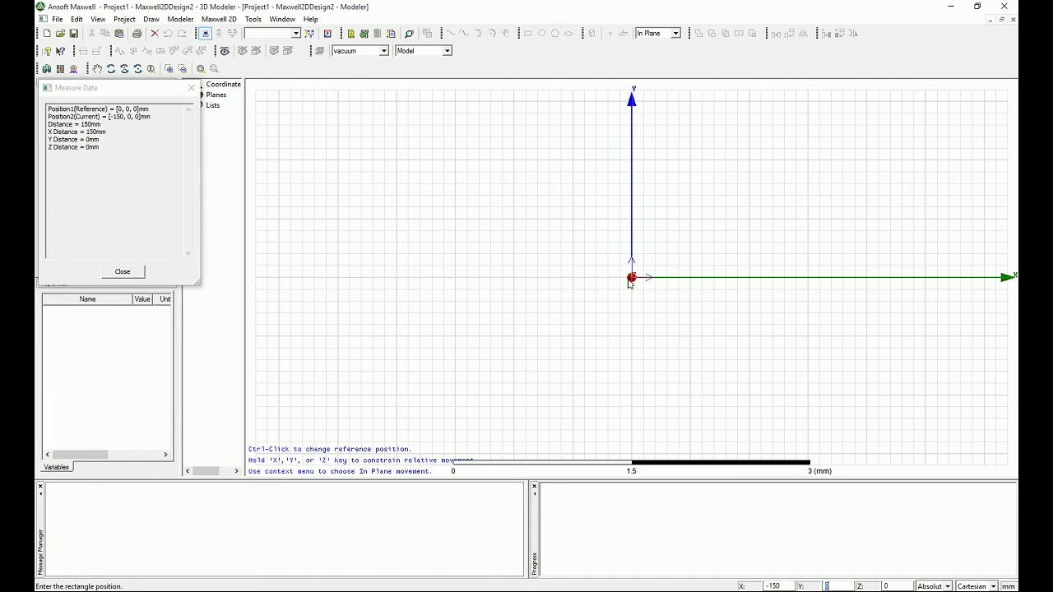
text(-150)
key(Tab)
key(Return)
key(shift+Tab)
key(shift+Tab)
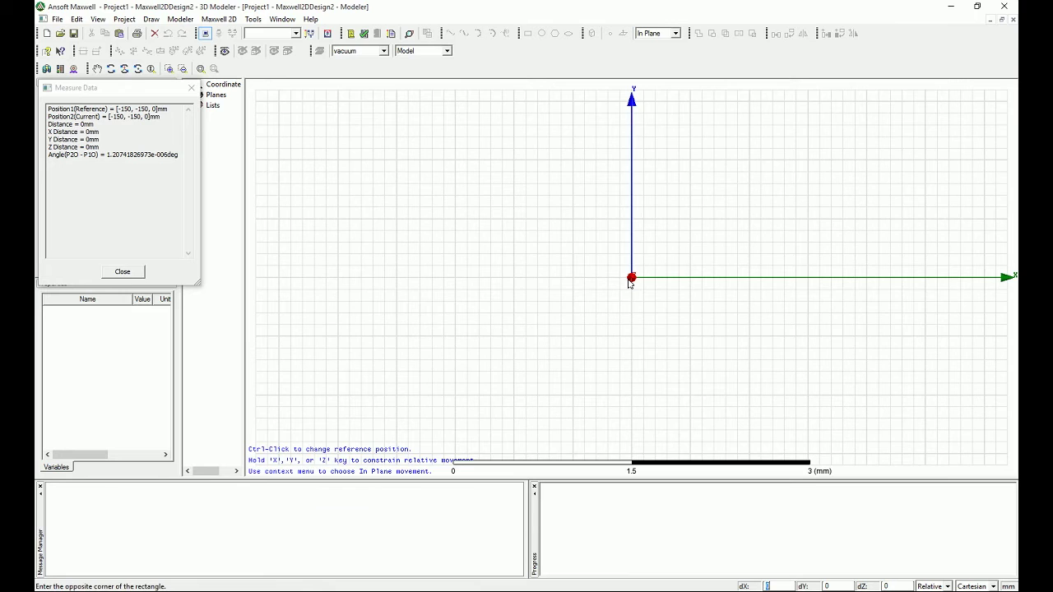
text(300)
key(Tab)
text(300)
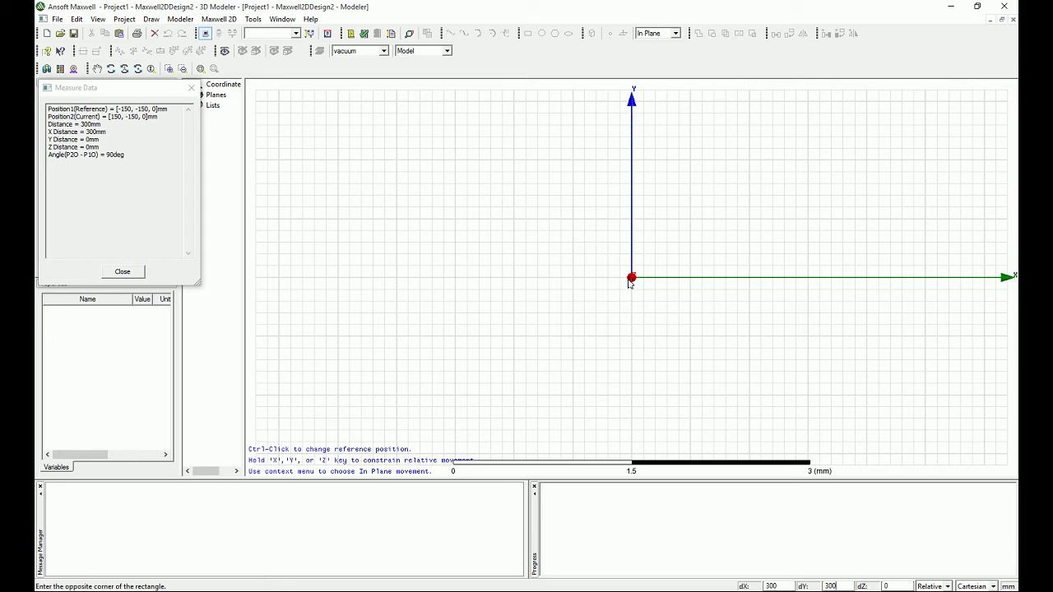
key(Return)
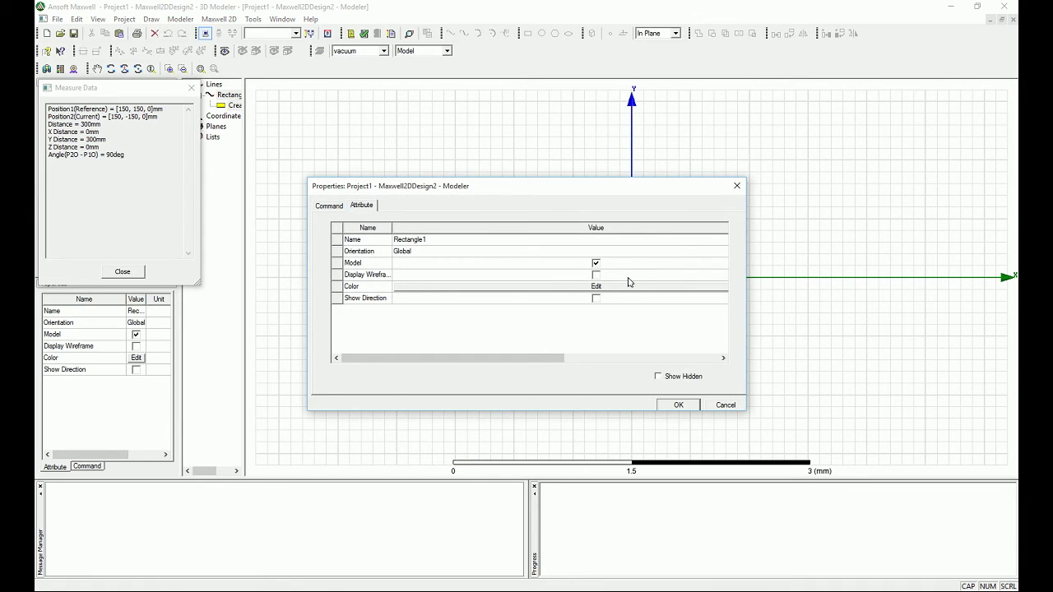
Name the new 300 mm rectangle Region and accept its properties.
double_click(425, 239)
text(Region)
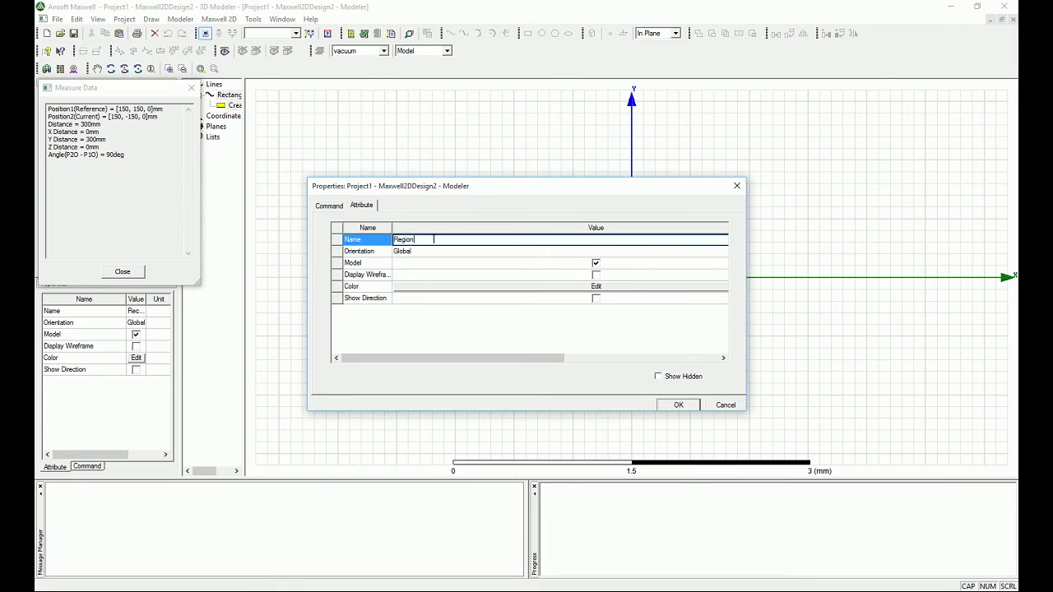
click(695, 406)
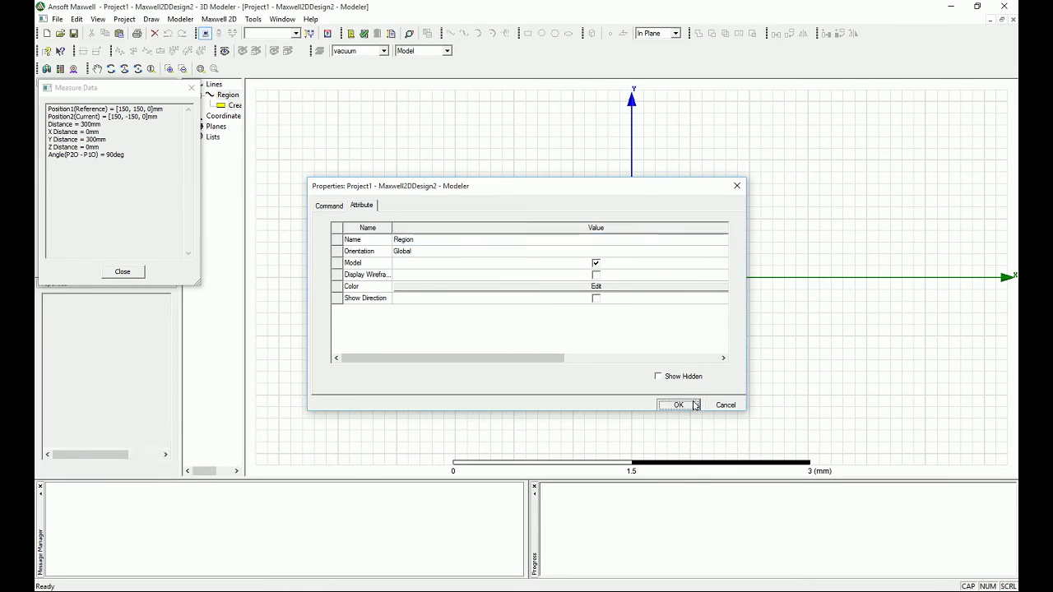
click(694, 321)
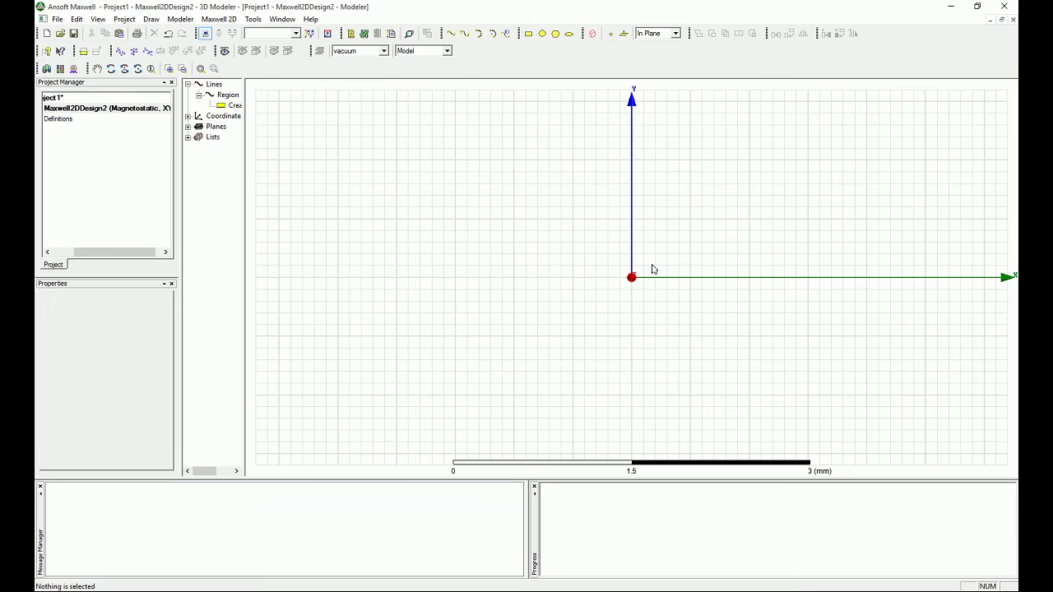
Convert the Region outline into a filled sheet with the Cover Lines surface operation.
key(ctrl+d)
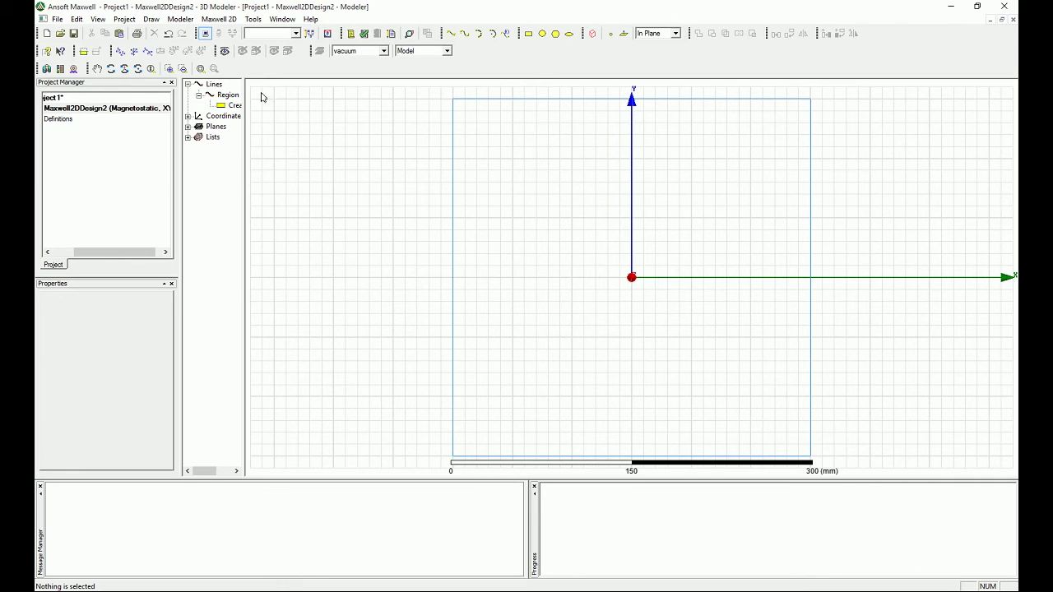
drag(245, 88, 293, 87)
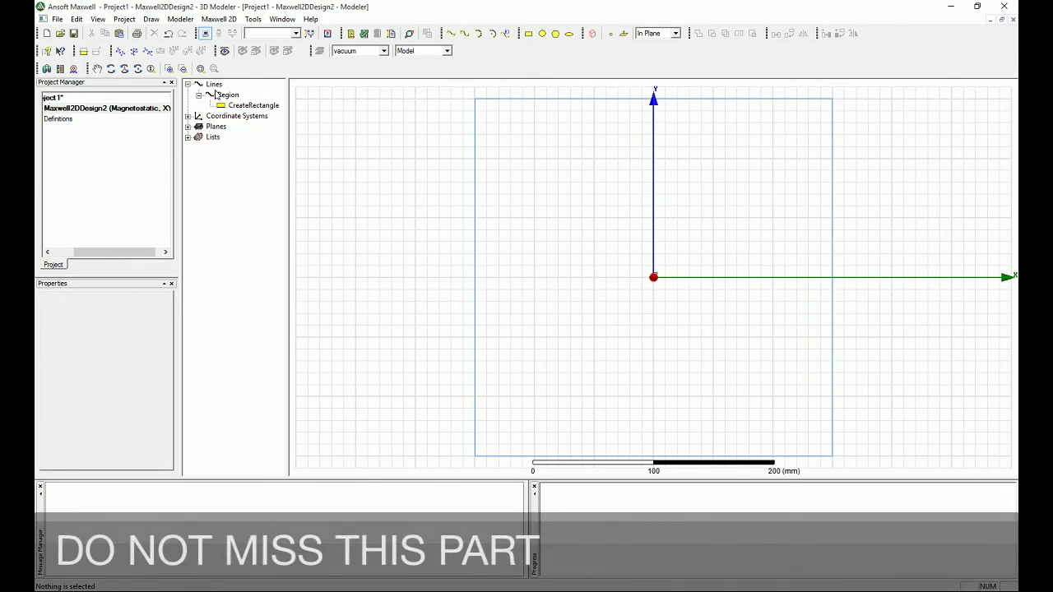
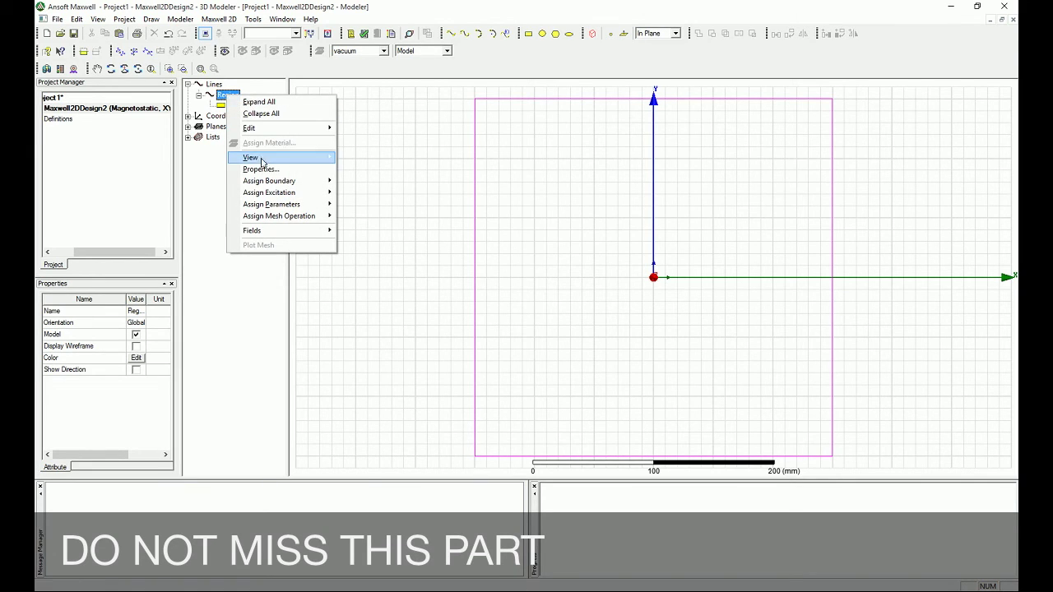
mouse_move(262, 132)
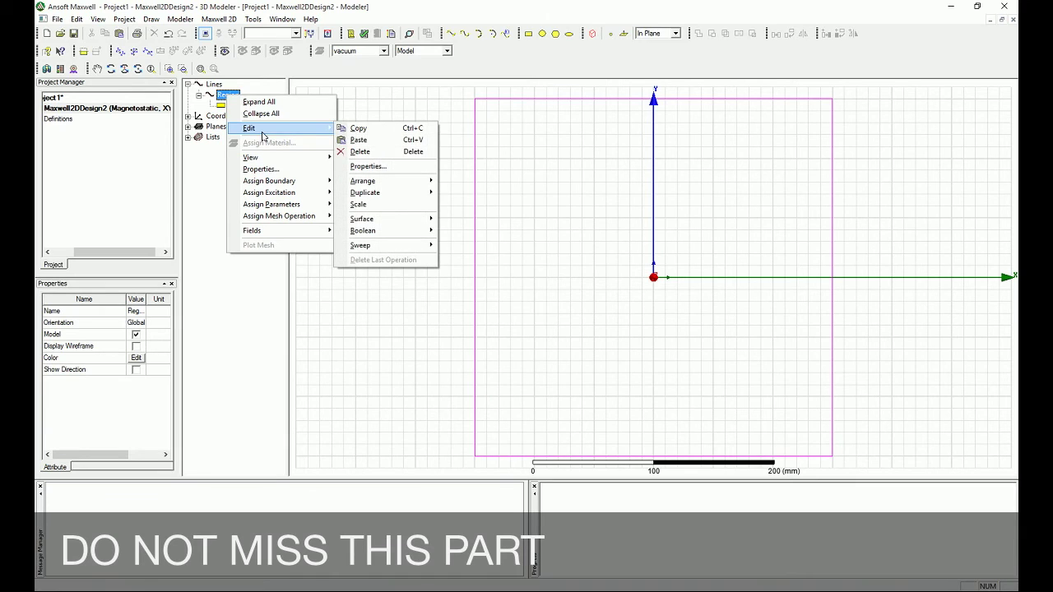
mouse_move(393, 221)
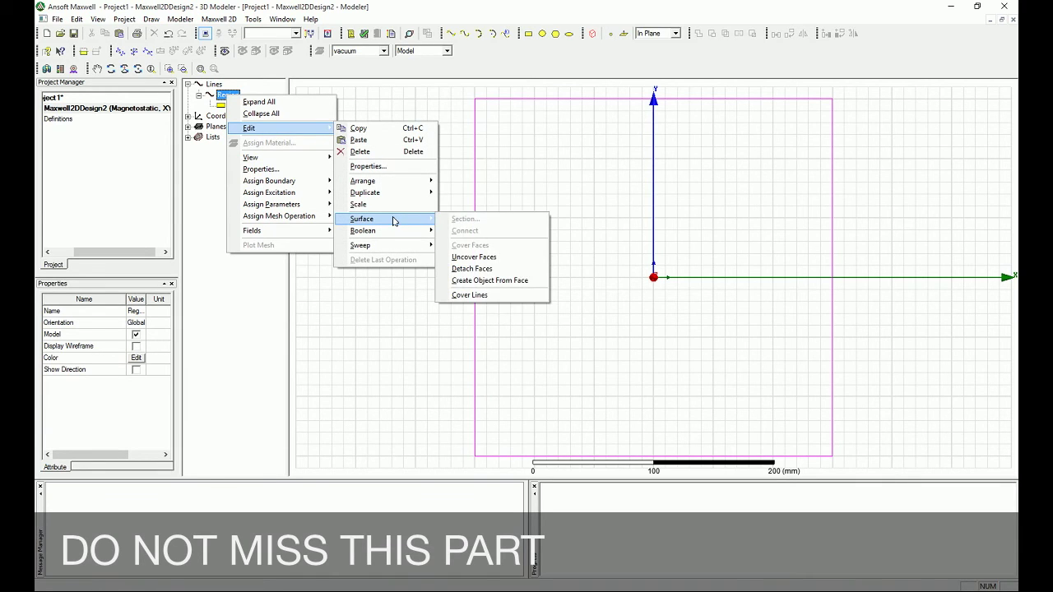
click(485, 298)
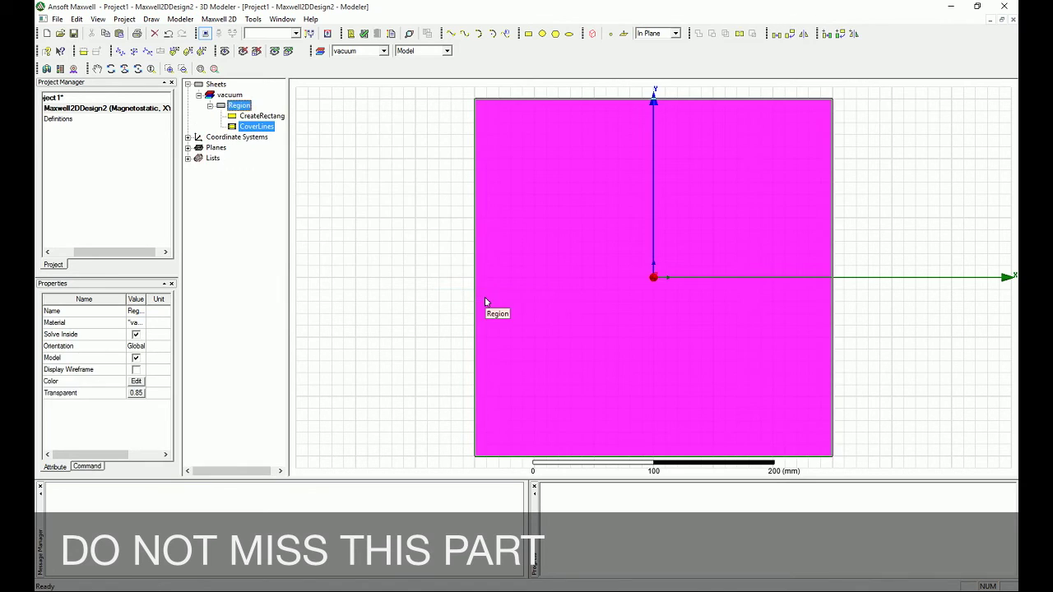
click(434, 259)
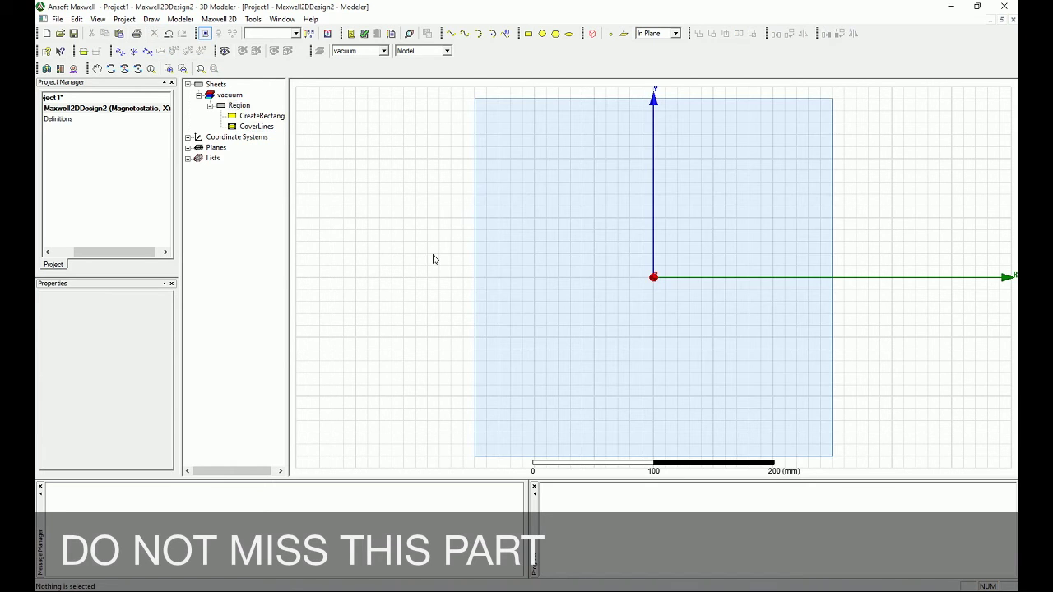
Try copper as the Region sheet's material and switch it back to vacuum in its properties.
click(544, 162)
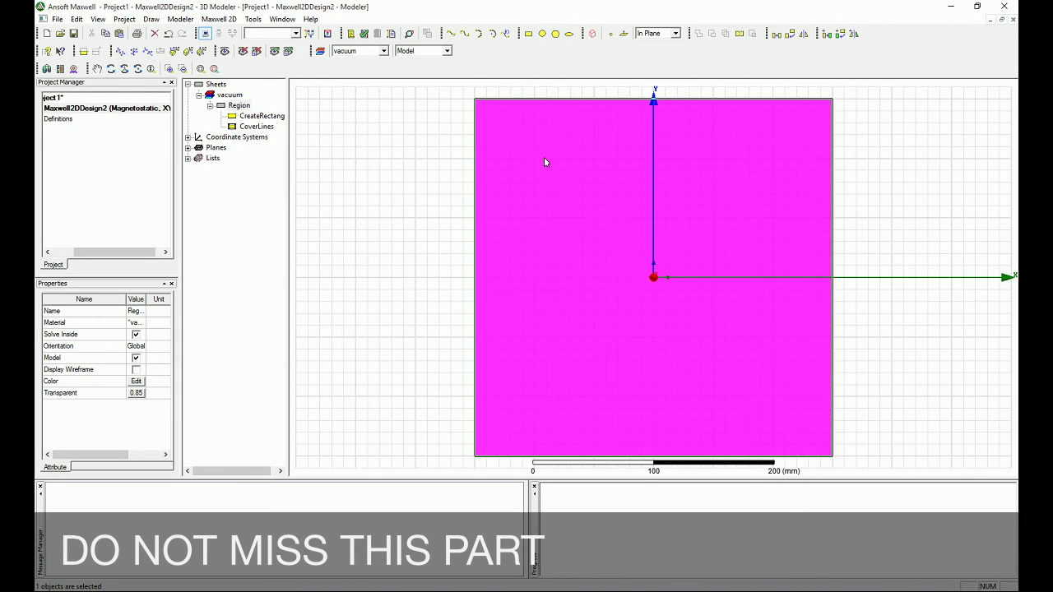
double_click(240, 106)
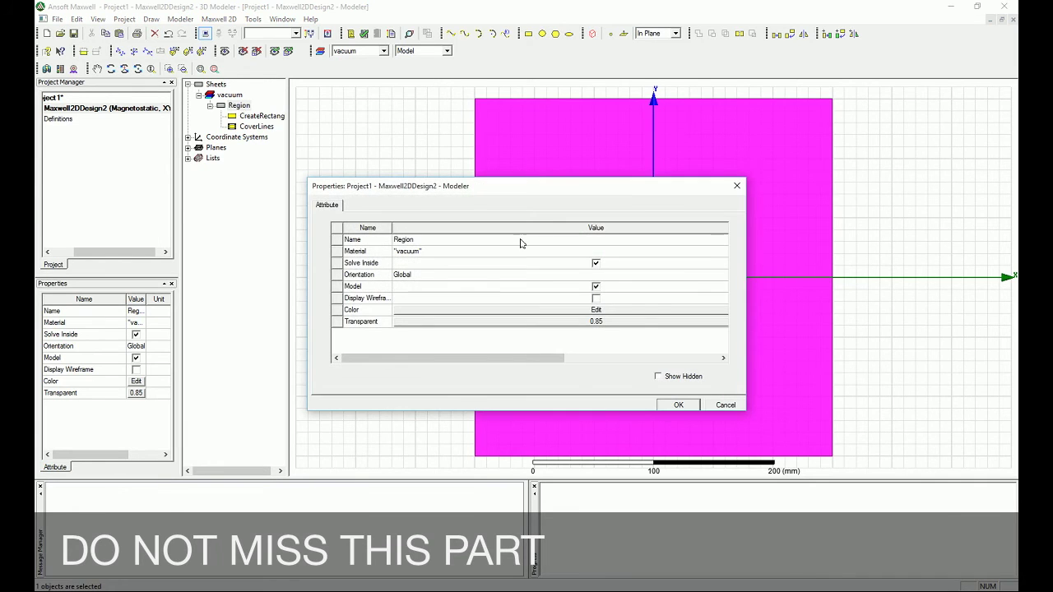
drag(521, 192, 544, 194)
click(433, 253)
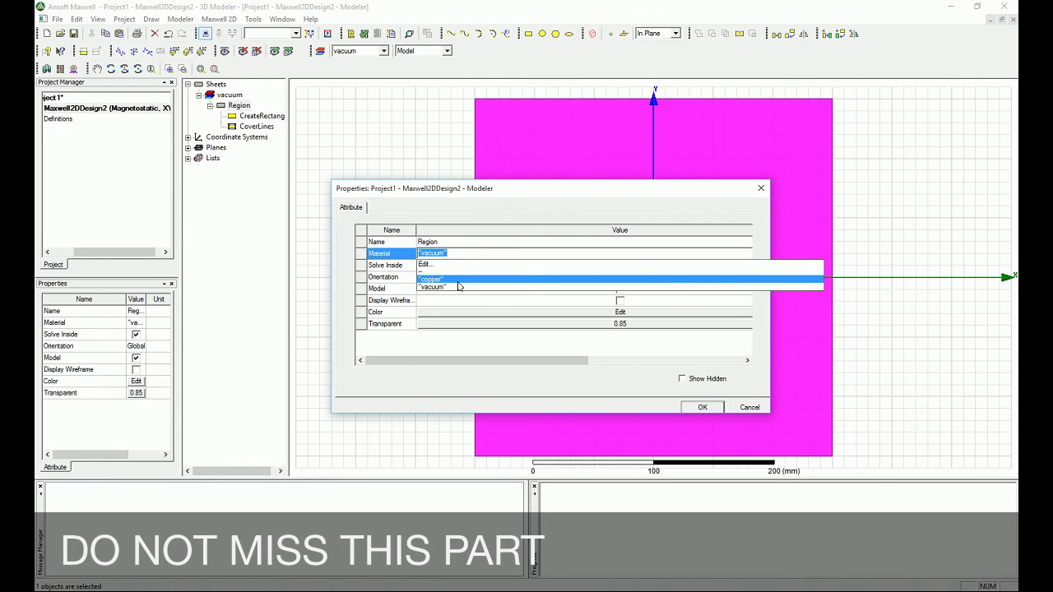
click(458, 280)
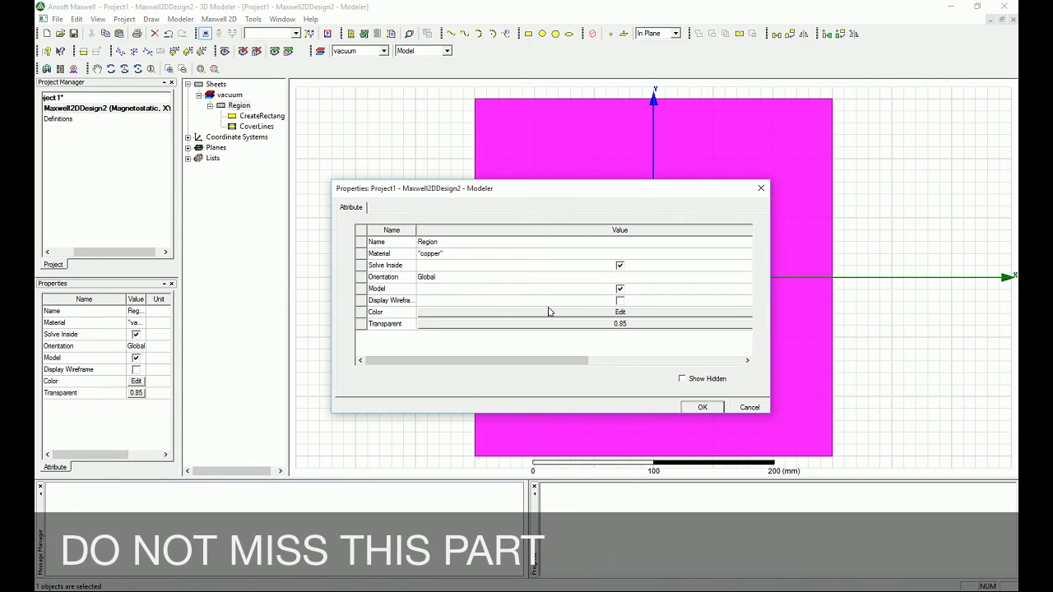
click(442, 254)
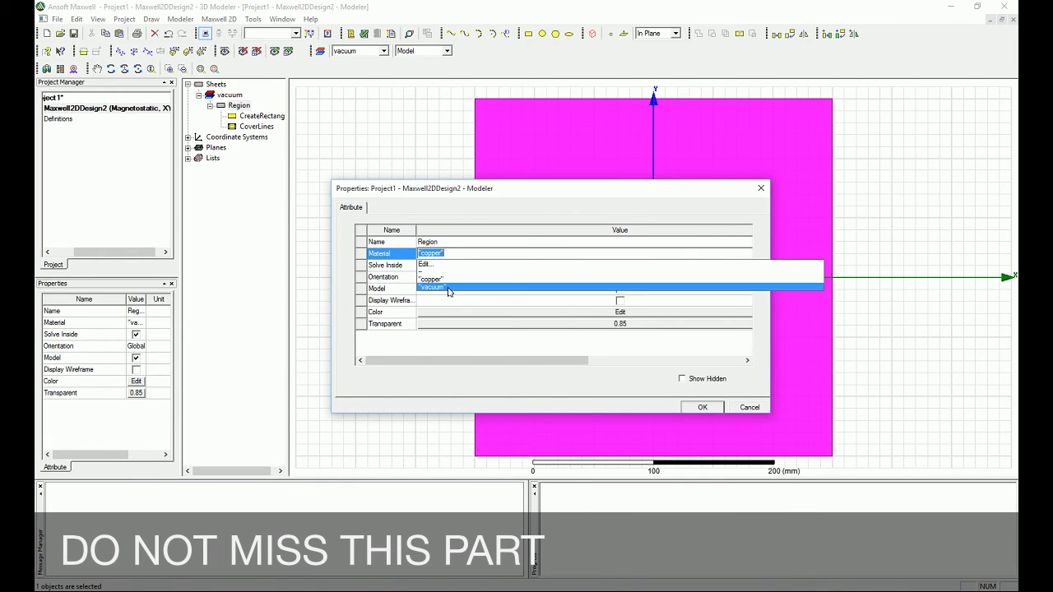
click(456, 294)
click(704, 407)
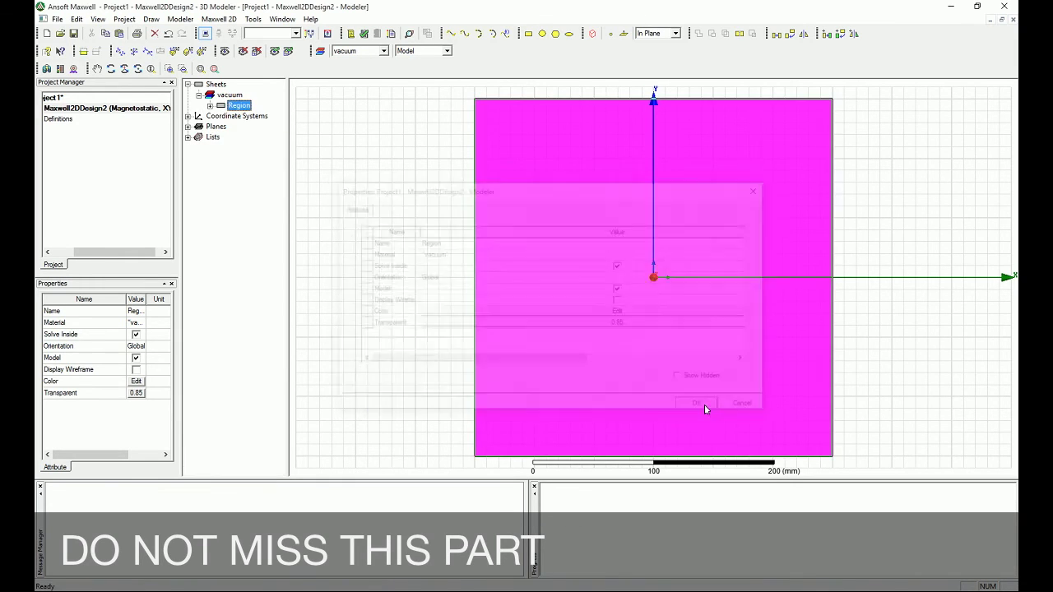
click(842, 329)
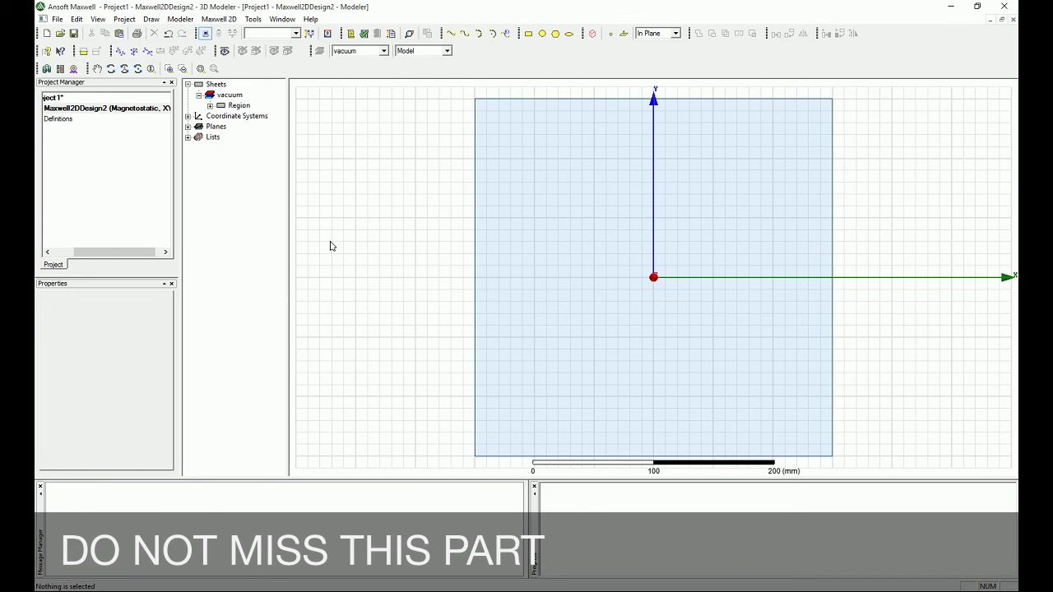
Enable automatic covering of closed polylines in the modeler options.
click(254, 19)
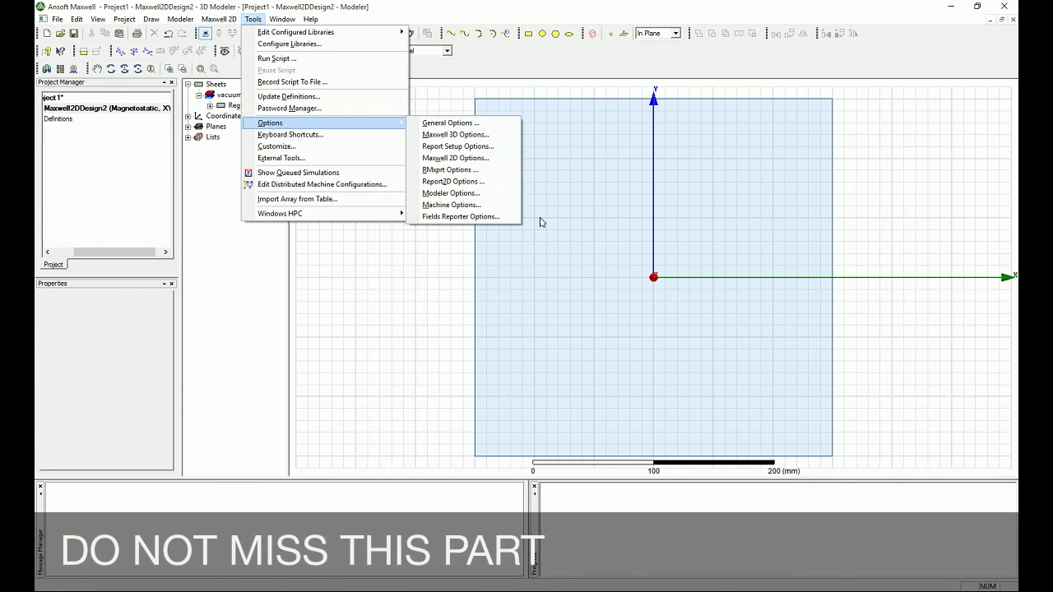
click(491, 200)
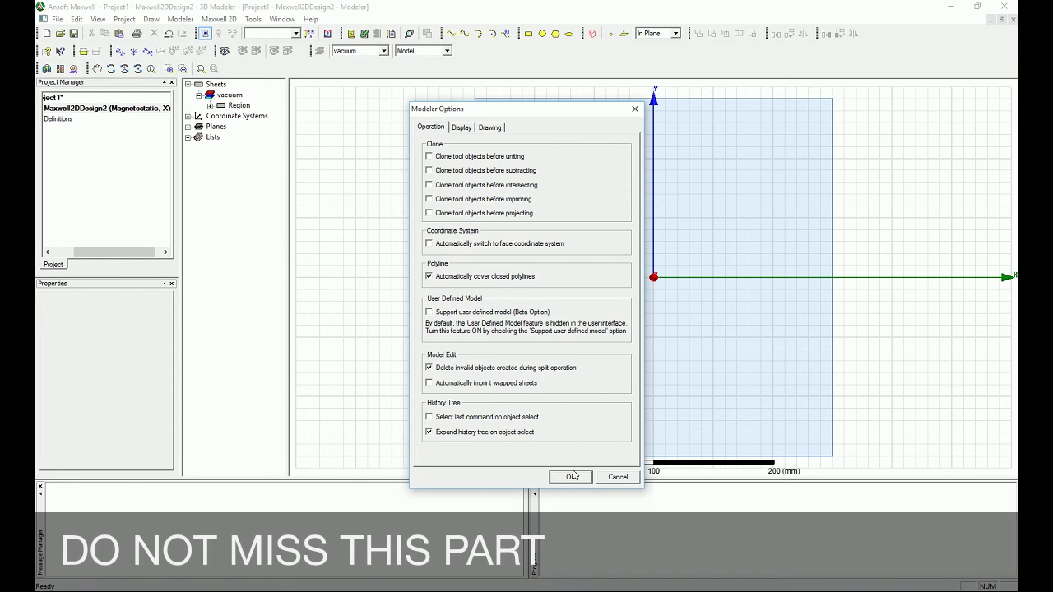
click(571, 476)
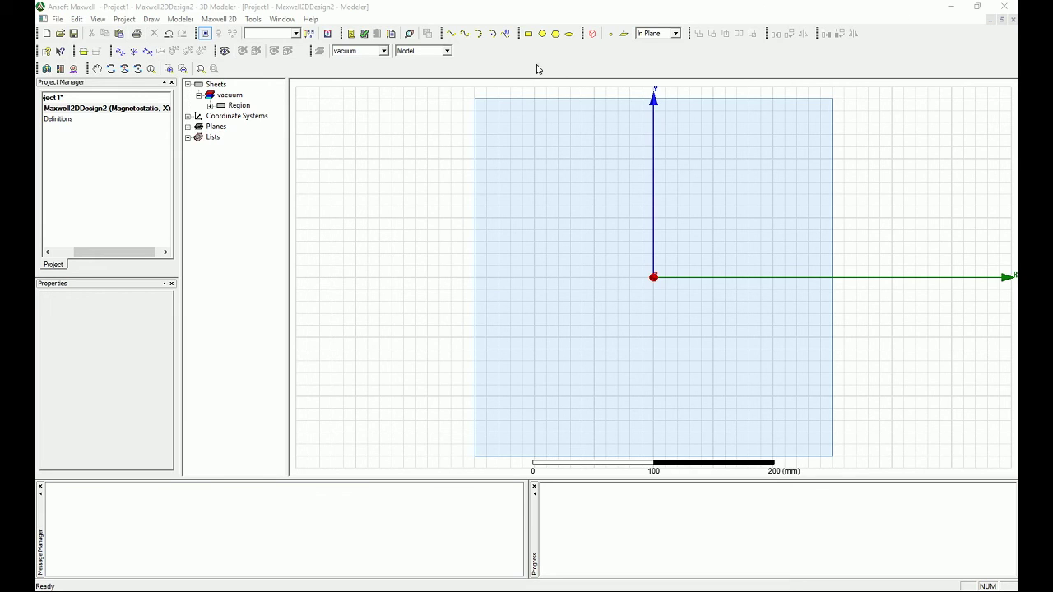
Make copper the default material and start a rectangle with its first corner at (-12, -2, 0) mm.
click(387, 50)
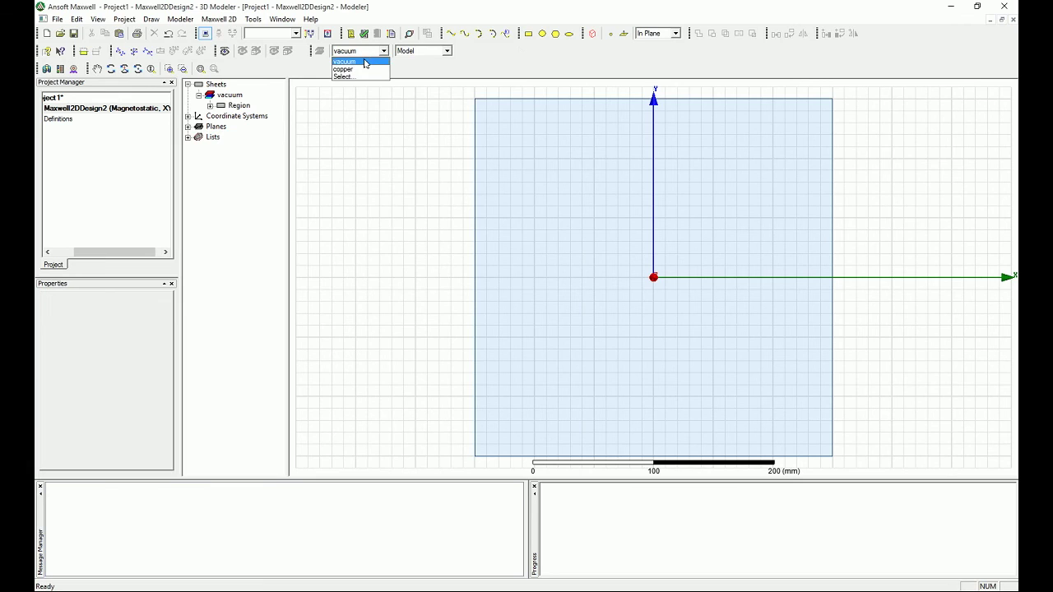
click(366, 68)
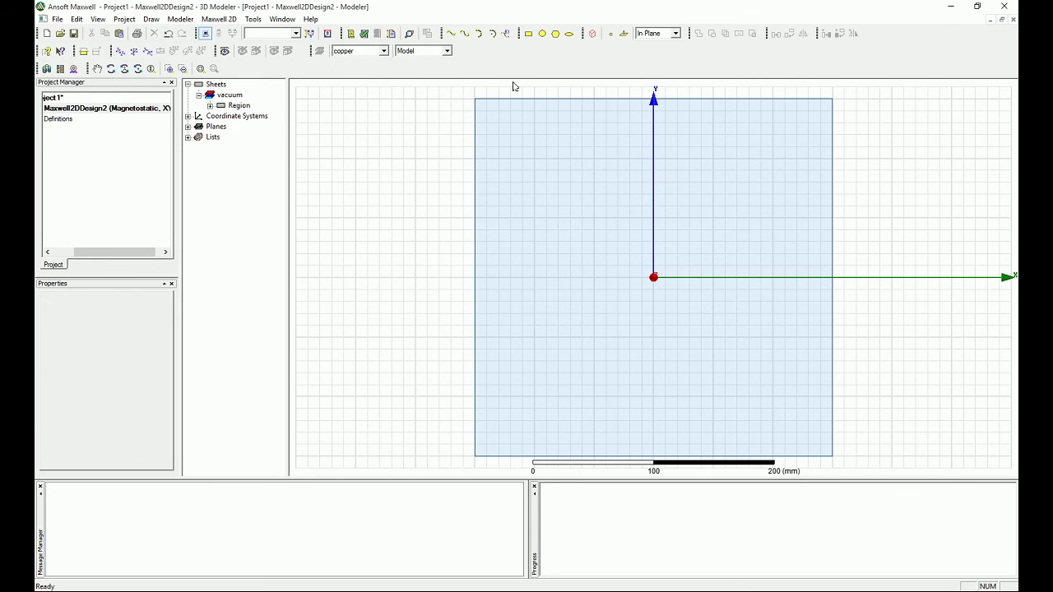
click(528, 33)
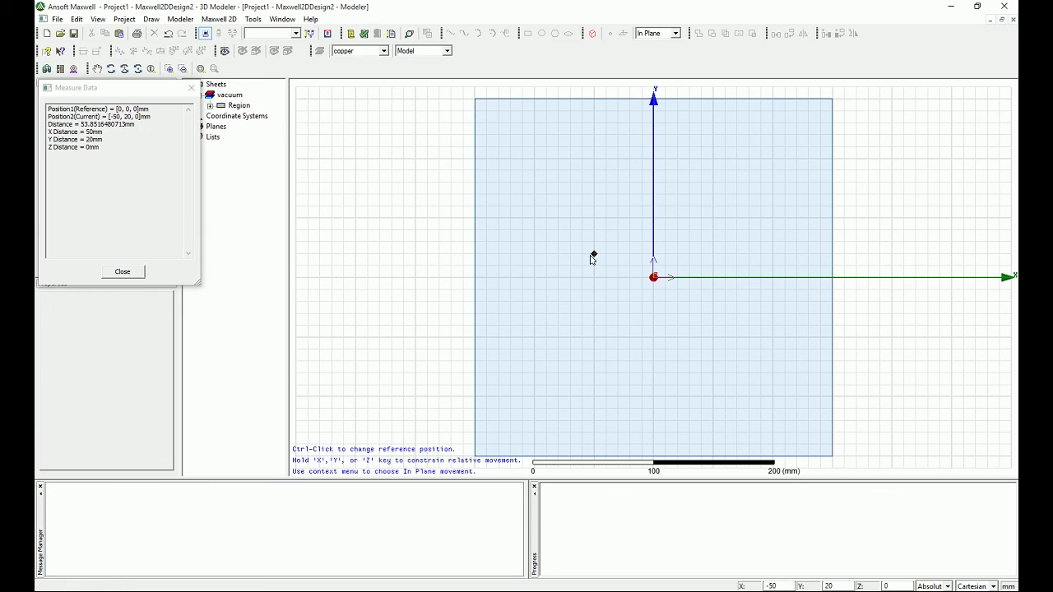
key(Tab)
text(-12)
key(Tab)
text(-2)
key(Tab)
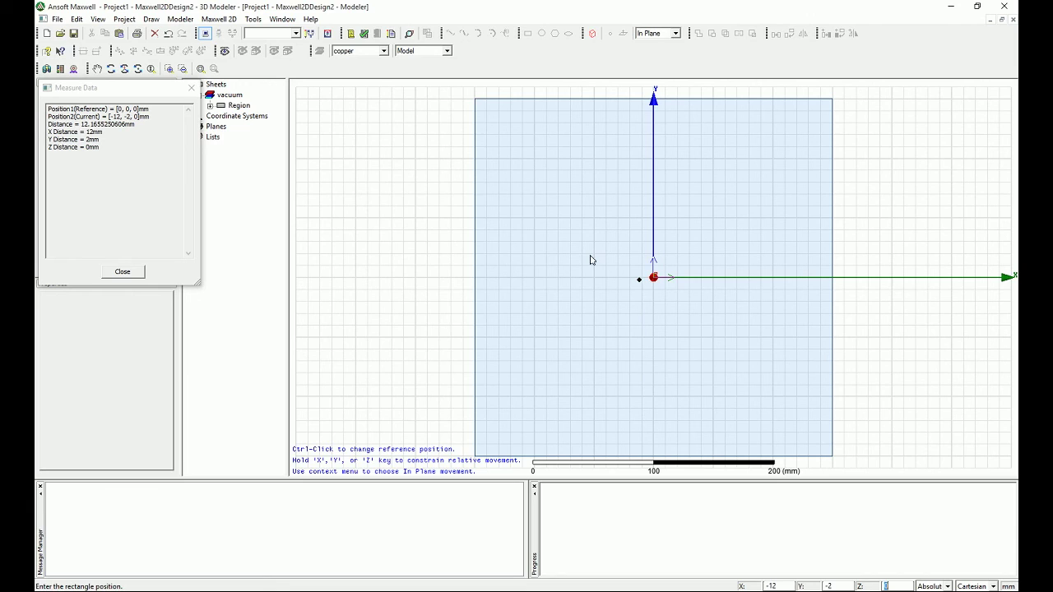
text(0)
key(Return)
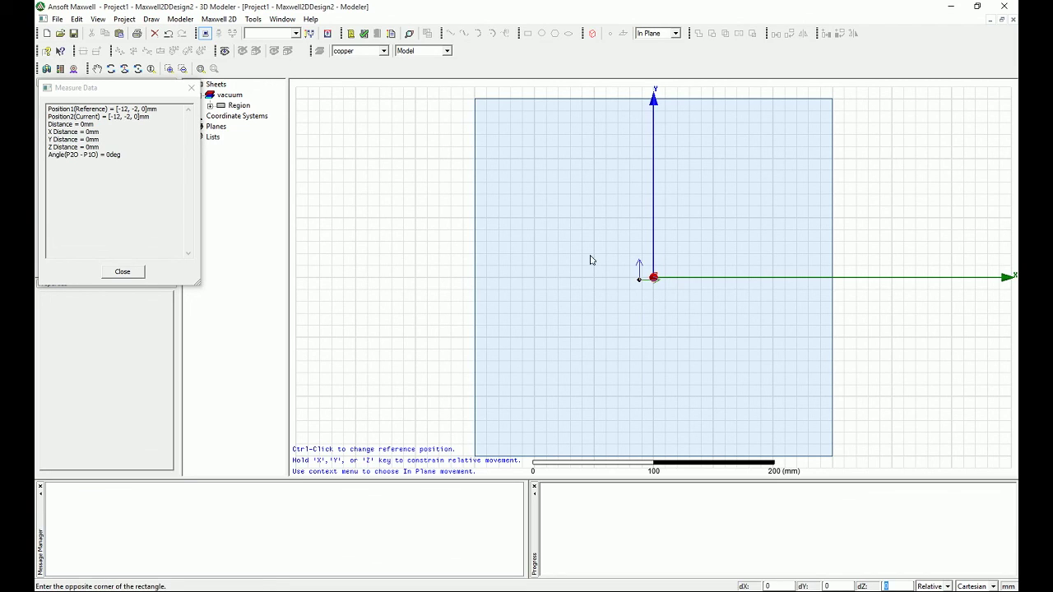
Finish the copper rectangle with its opposite corner offset 4 mm in X and 4 mm in Y.
key(shift+Tab)
key(shift+Tab)
text(4)
key(Tab)
key(Tab)
key(shift+Tab)
text(4)
key(Return)
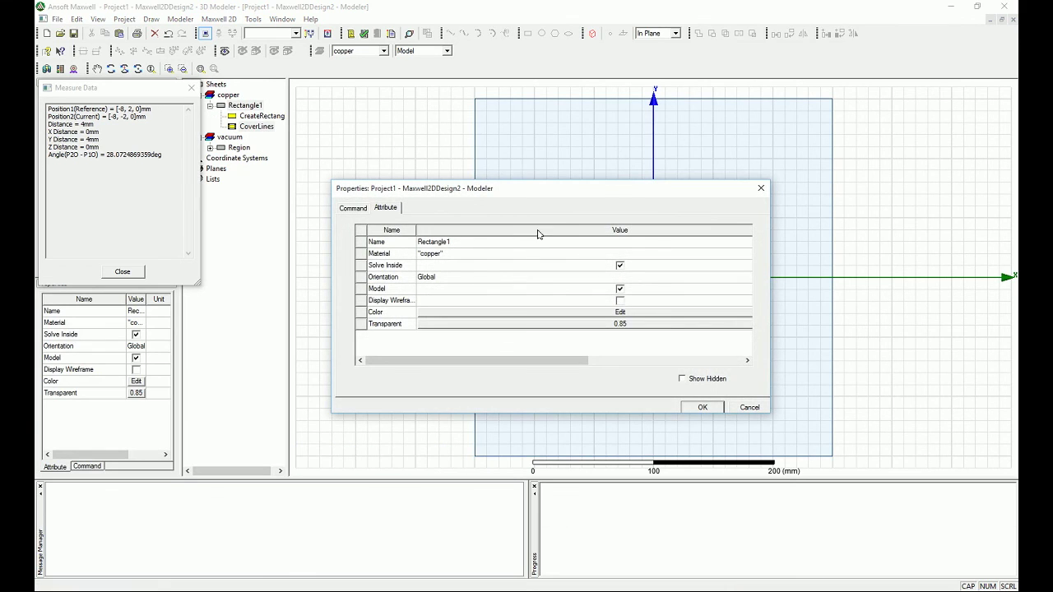
Name the new copper rectangle Left, give it a yellow-orange display color, and deselect it.
click(538, 242)
text(Left)
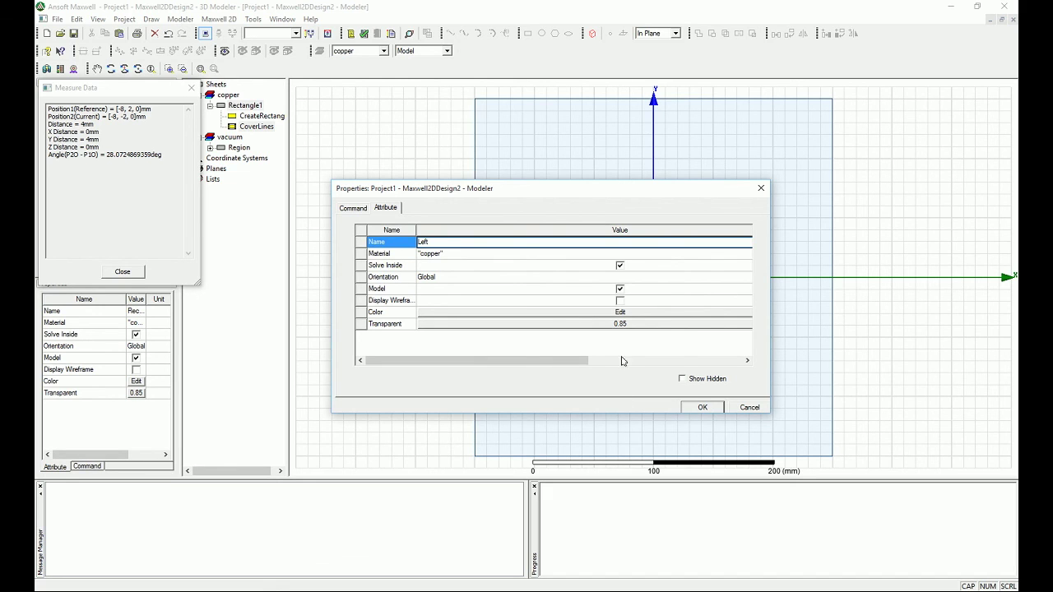
click(594, 313)
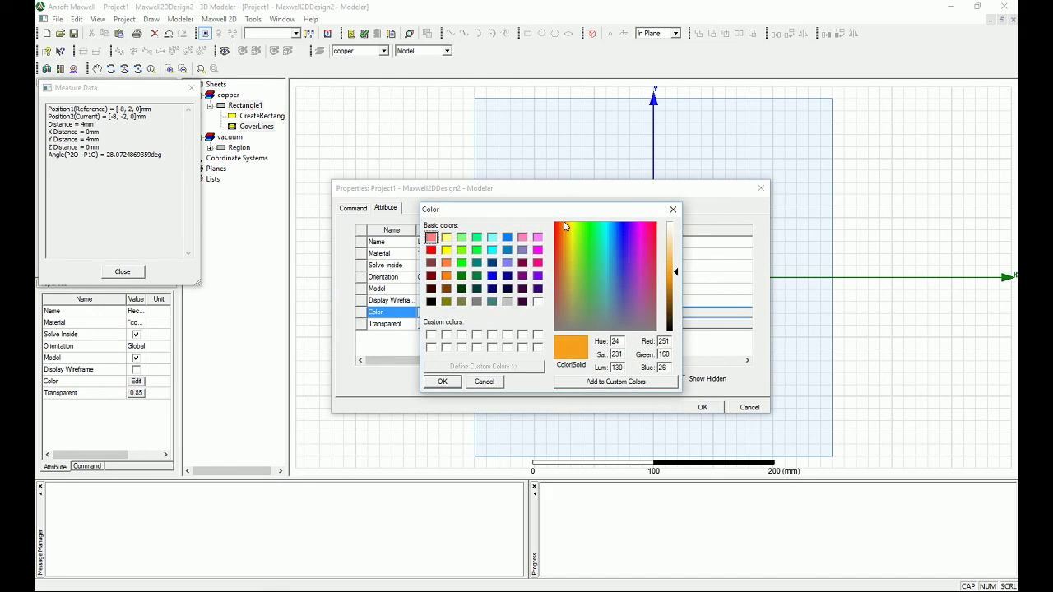
mouse_move(564, 226)
mouse_down()
mouse_move(555, 227)
mouse_move(576, 230)
mouse_move(569, 237)
mouse_up()
click(594, 383)
click(441, 381)
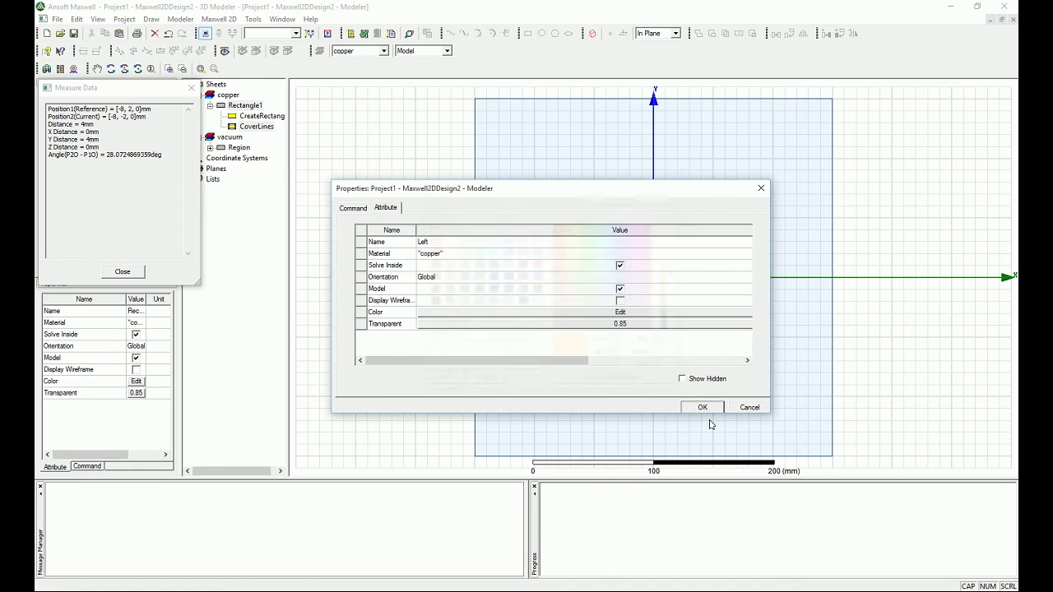
click(713, 408)
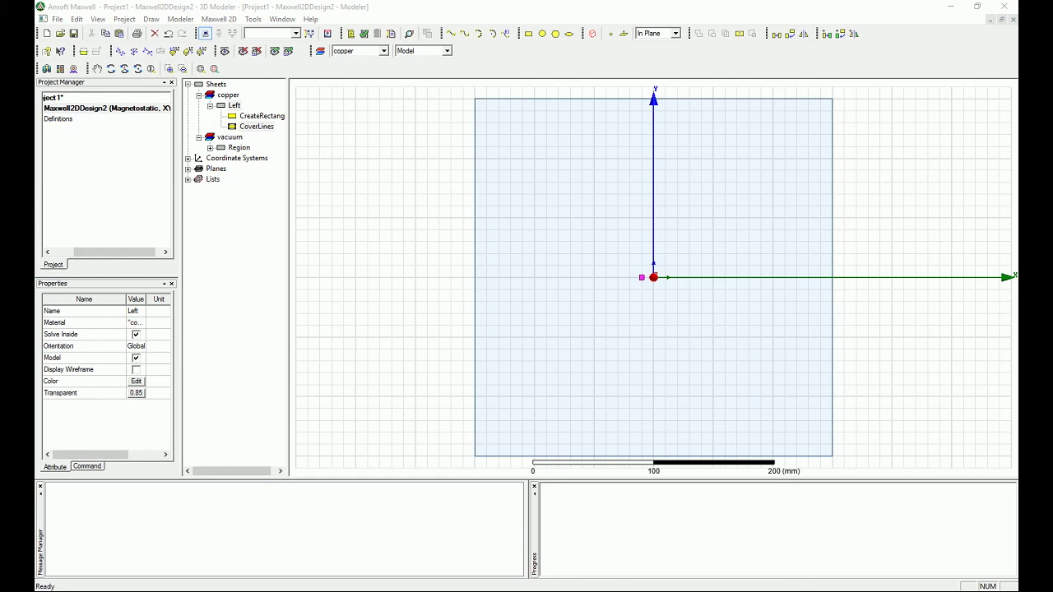
click(464, 221)
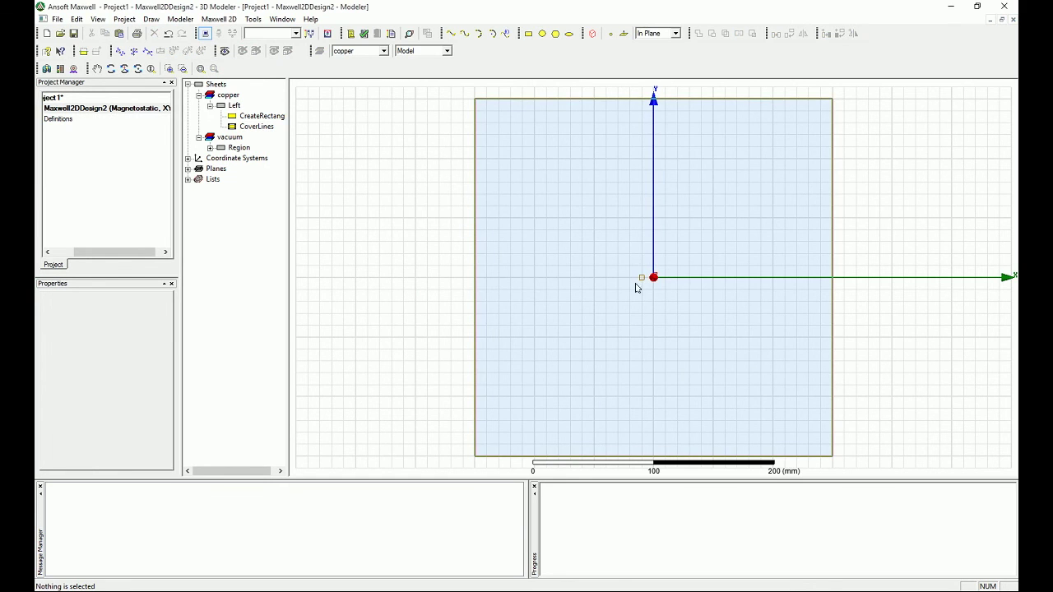
Start a second copper rectangle with its first corner at (8, -2, 0) mm.
scroll(636, 287, up, 8)
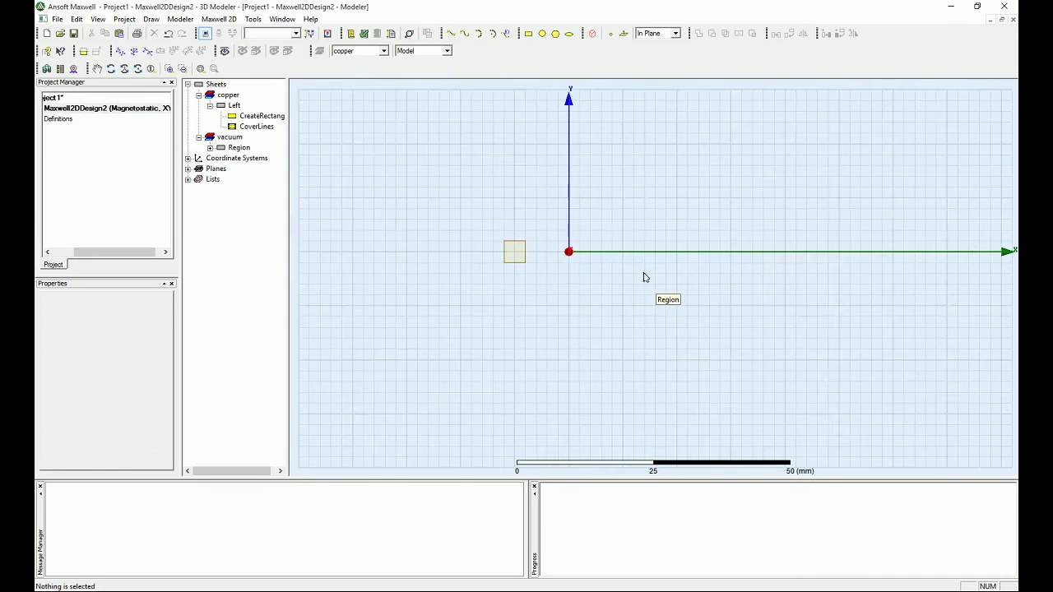
scroll(644, 278, up, 1)
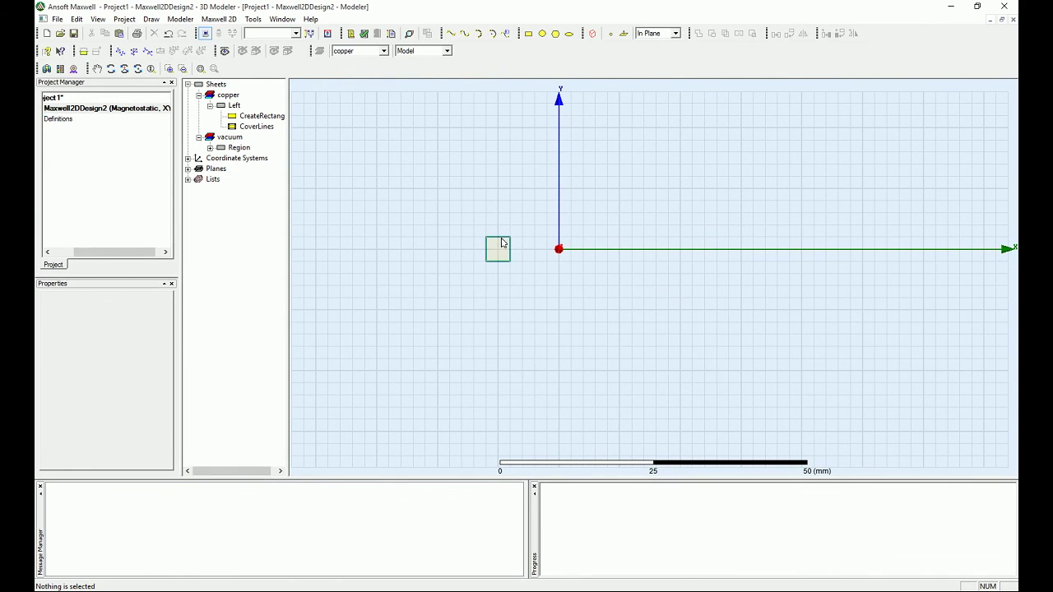
click(529, 33)
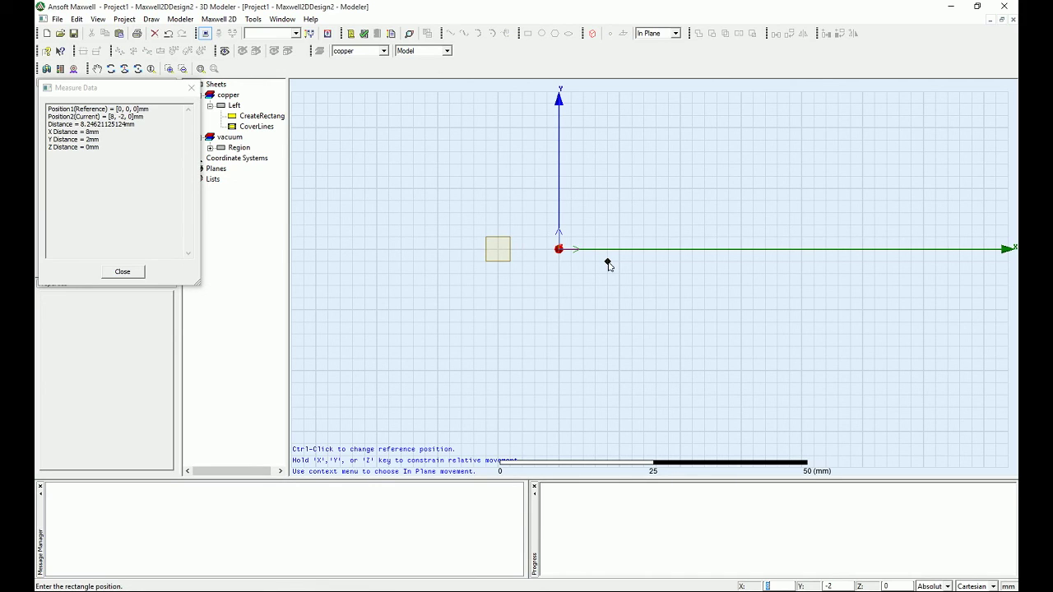
text(8)
key(Tab)
text(-2)
key(Tab)
key(Return)
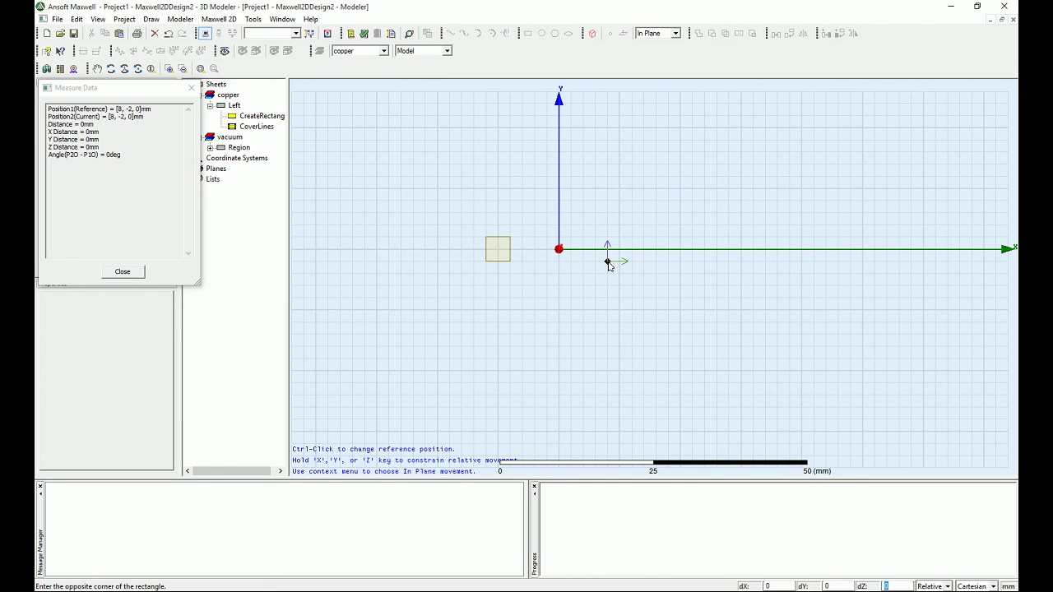
Complete the second rectangle with its opposite corner offset 4 mm in X and 4 mm in Y.
key(shift+Tab)
key(shift+Tab)
text(4)
key(Tab)
text(4)
key(Tab)
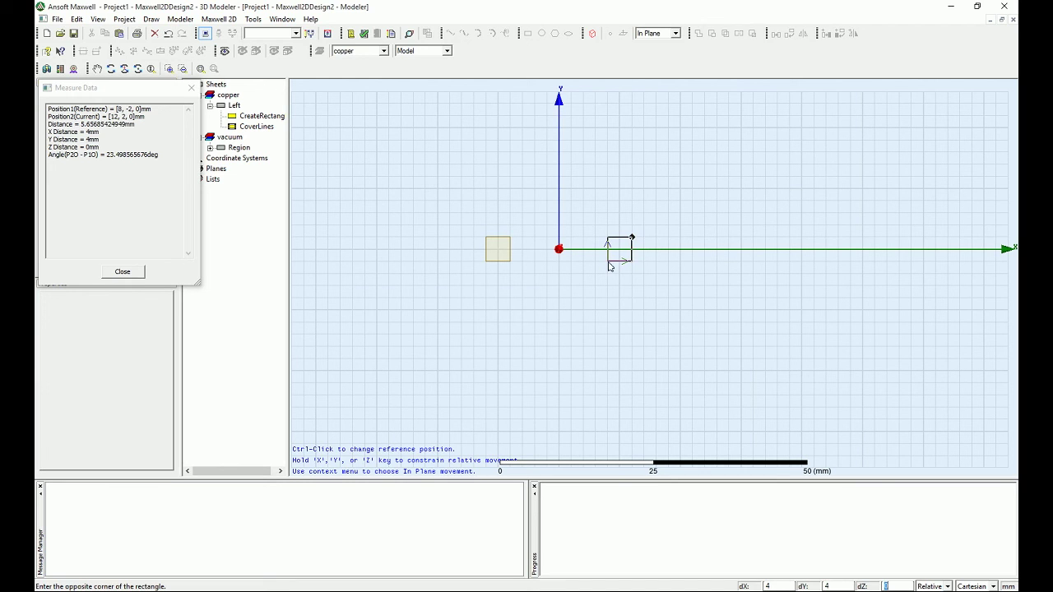
key(Return)
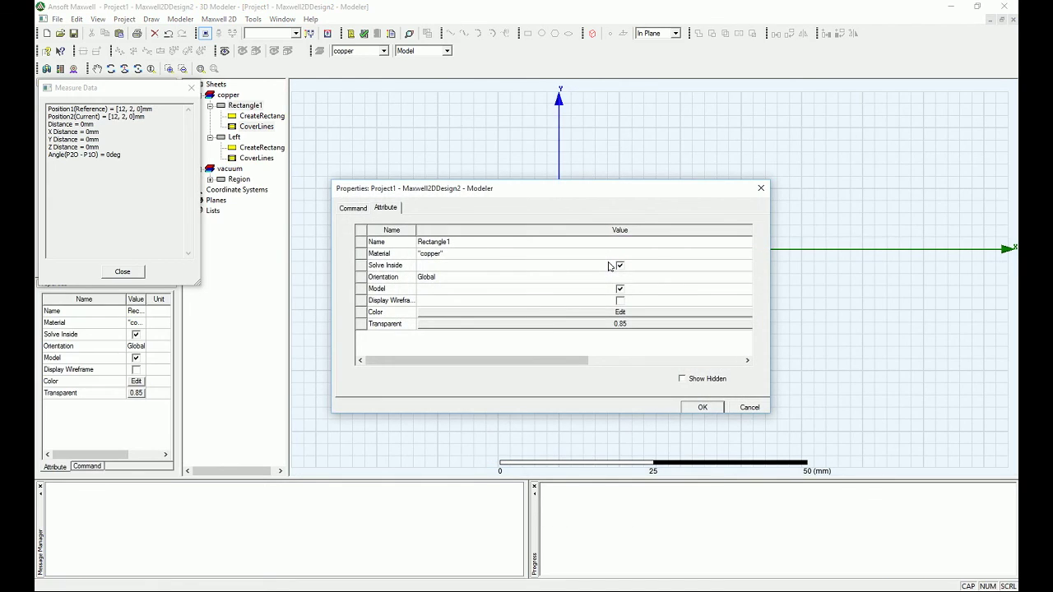
Name the second copper rectangle Right, accept its properties, and clear the selection.
click(471, 241)
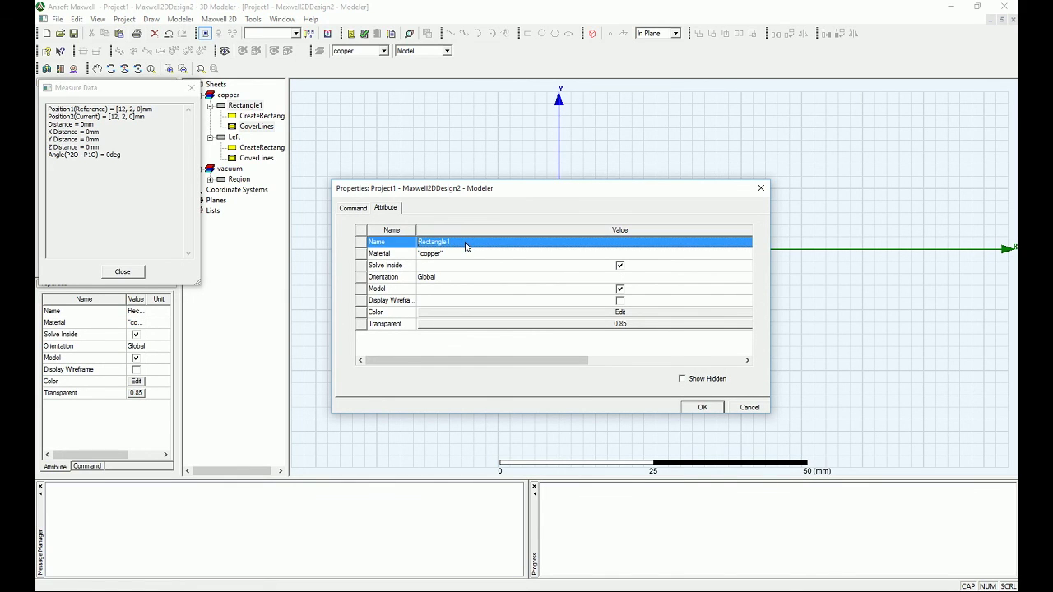
click(466, 242)
double_click(466, 241)
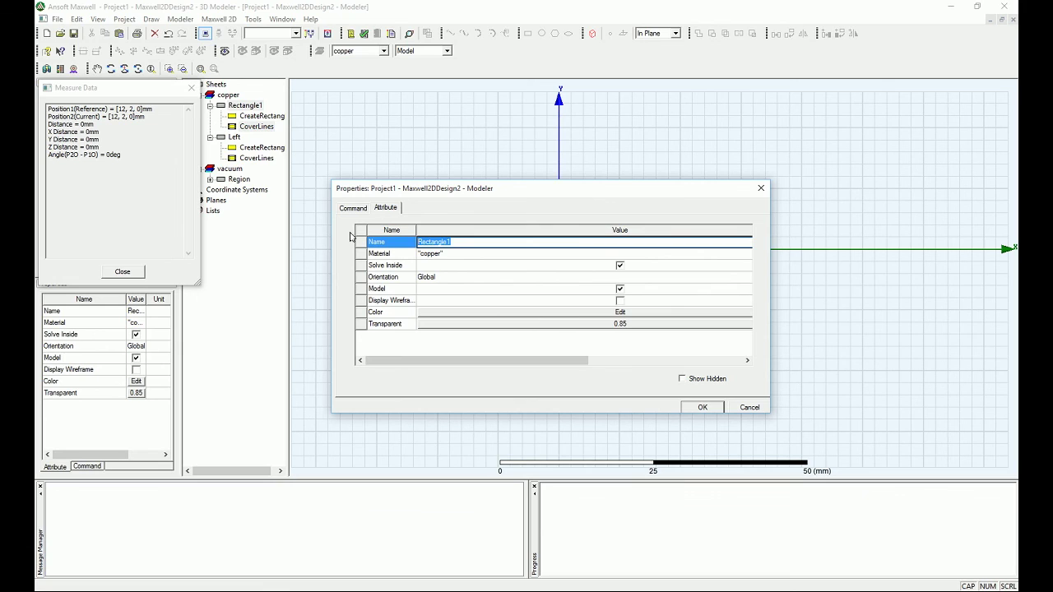
text(Right)
click(352, 209)
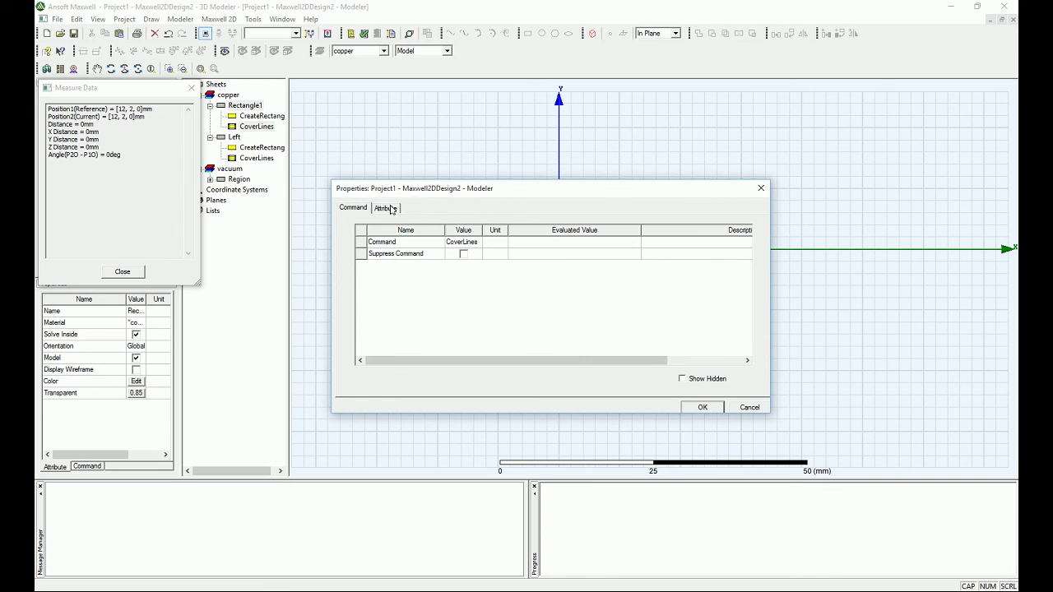
click(393, 211)
click(702, 407)
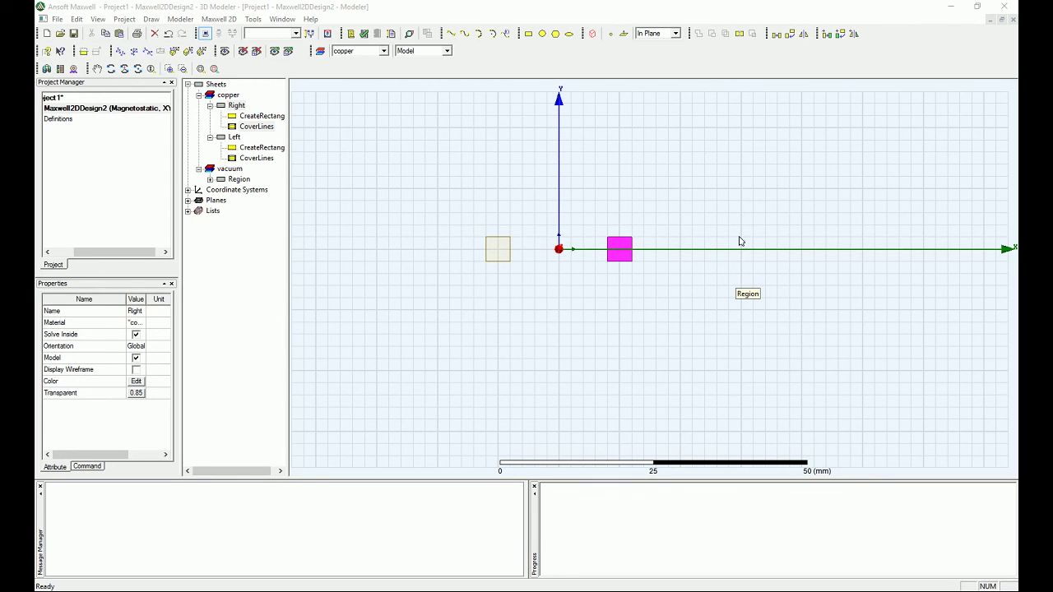
scroll(635, 230, down, 1)
scroll(637, 234, down, 5)
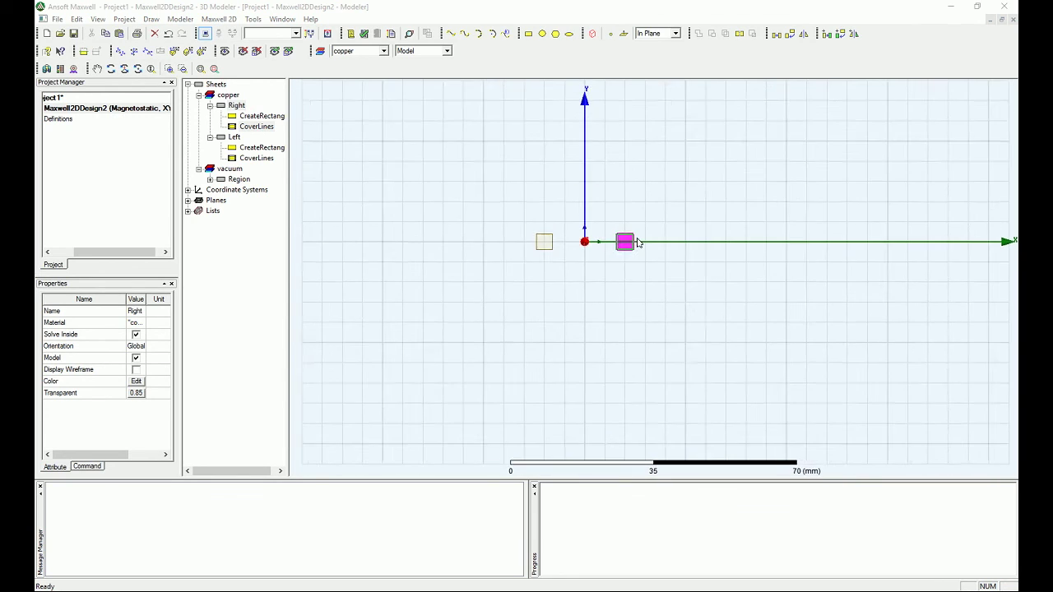
click(924, 237)
scroll(923, 238, down, 1)
scroll(881, 204, down, 1)
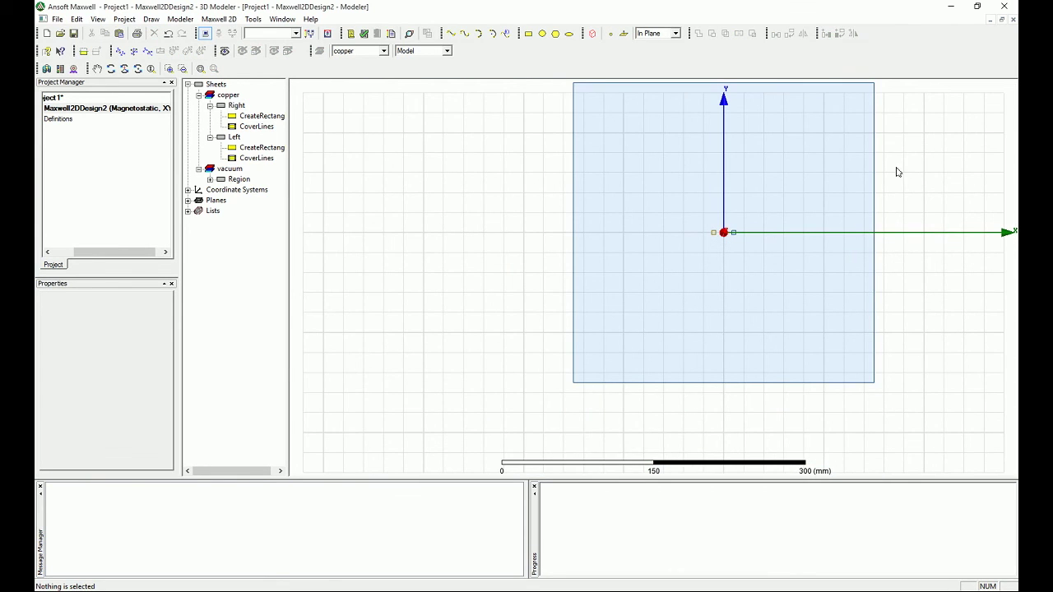